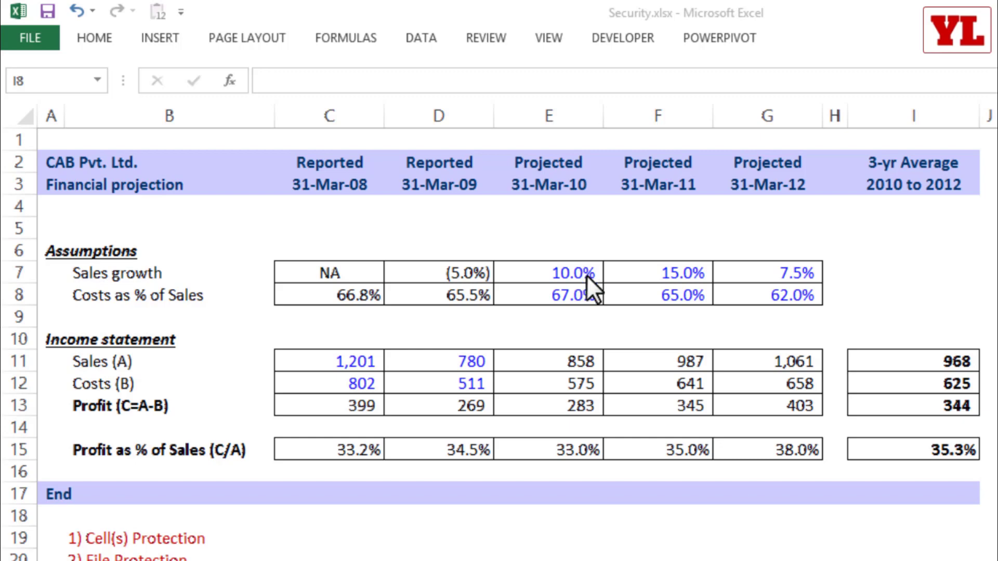
- Inspect the Protection settings of the projected sales formula cell E11 without changing anything
left_click(610, 365)
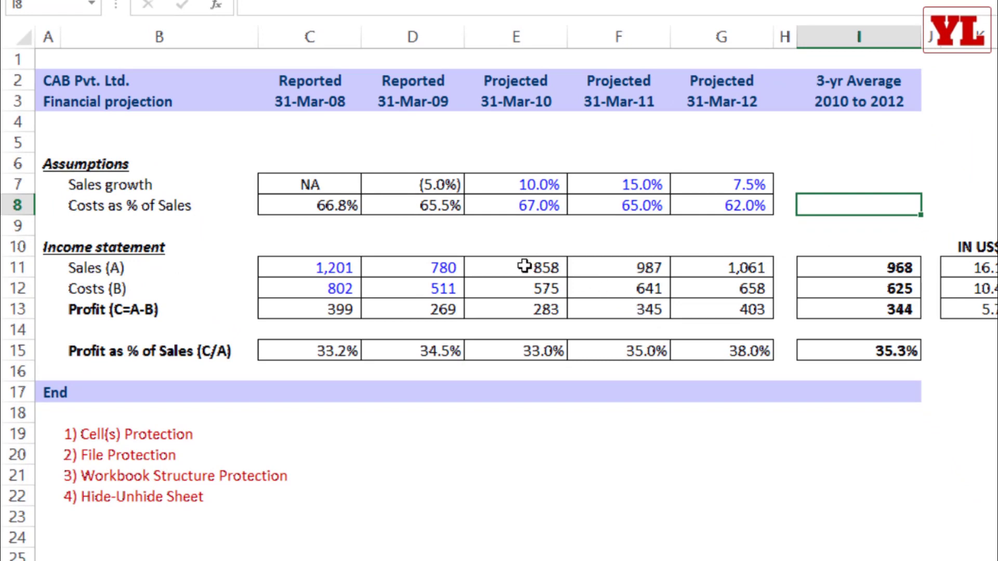
left_click(525, 267)
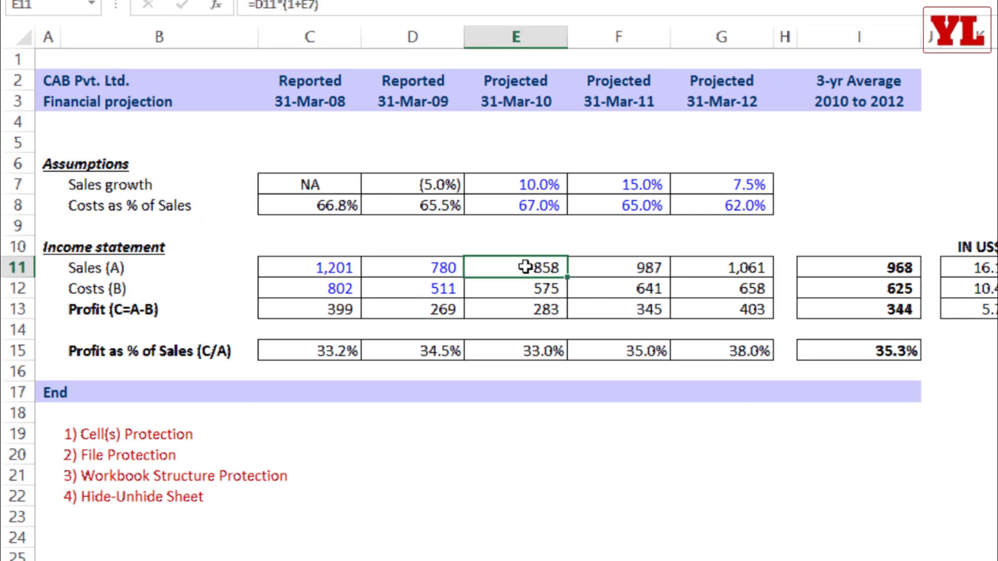
right_click(525, 266)
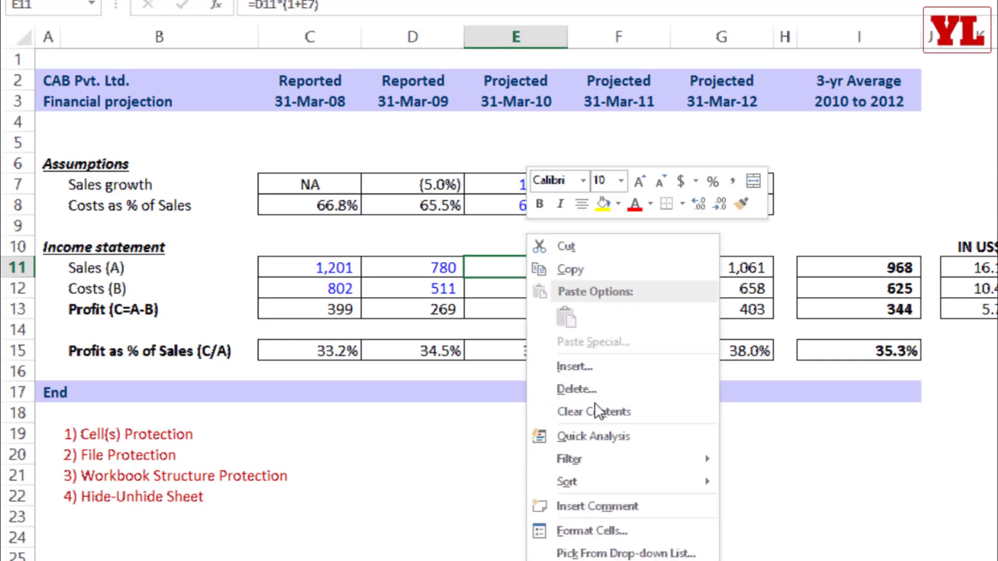
left_click(593, 531)
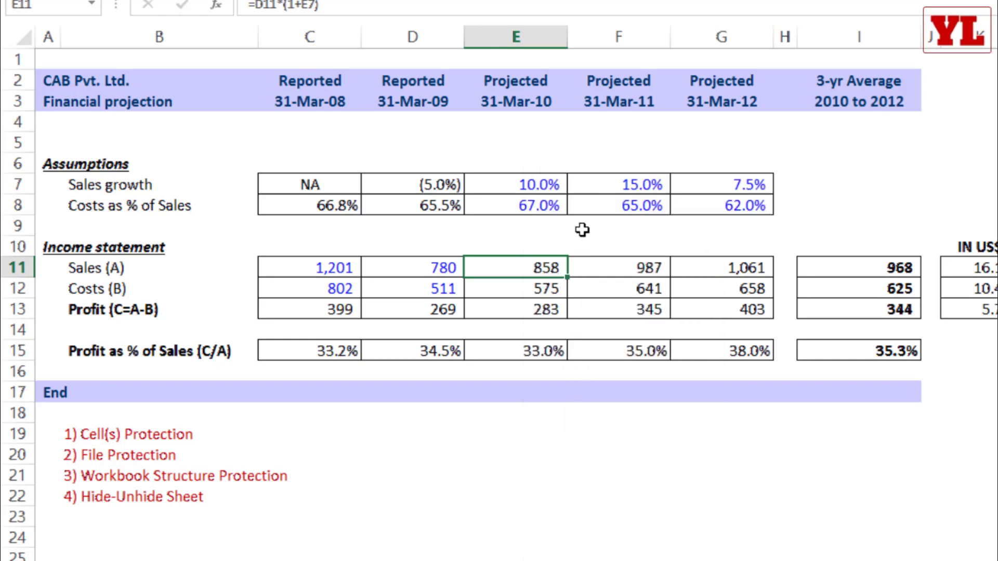
left_click(657, 223)
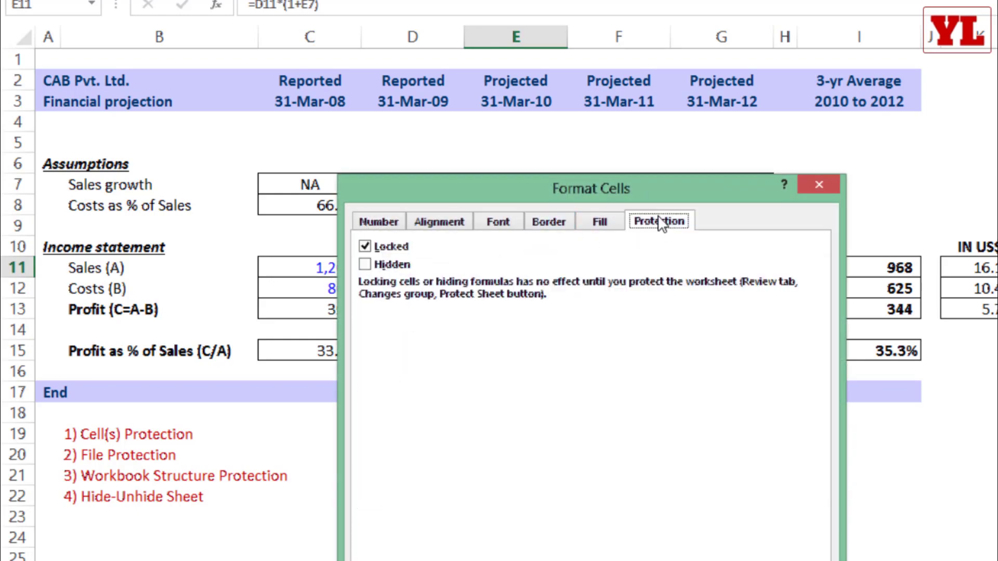
left_click_drag(618, 181, 541, 77)
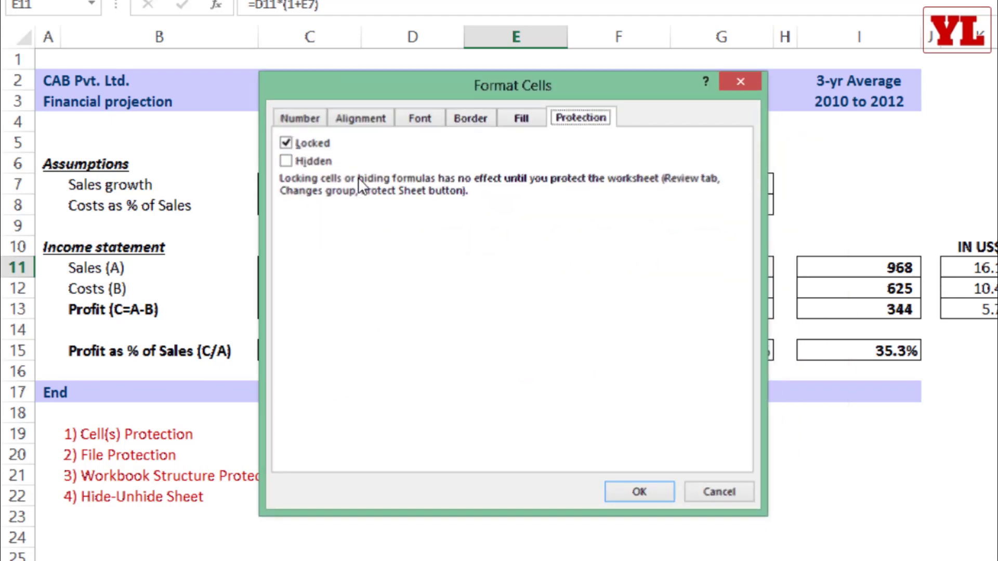
key("Escape")
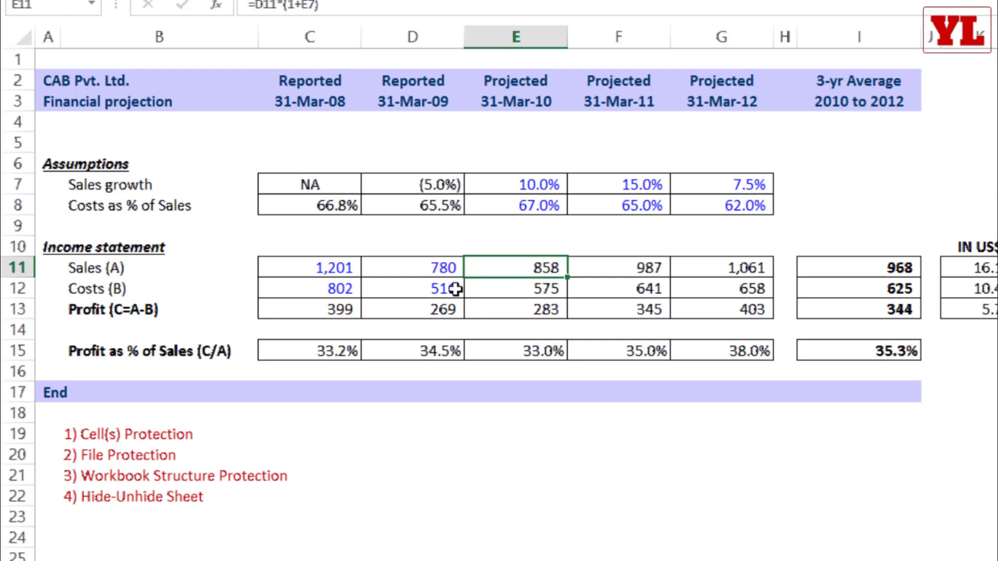
- Clear the Locked protection setting for all cells on the sheet, then deselect by picking F18
left_click(20, 36)
key("ctrl+1")
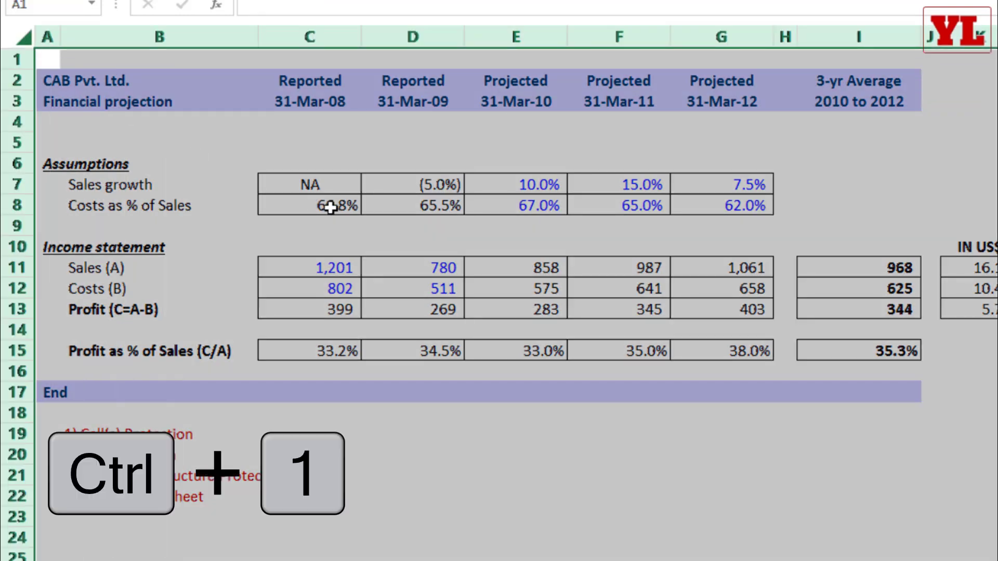
right_click(339, 140)
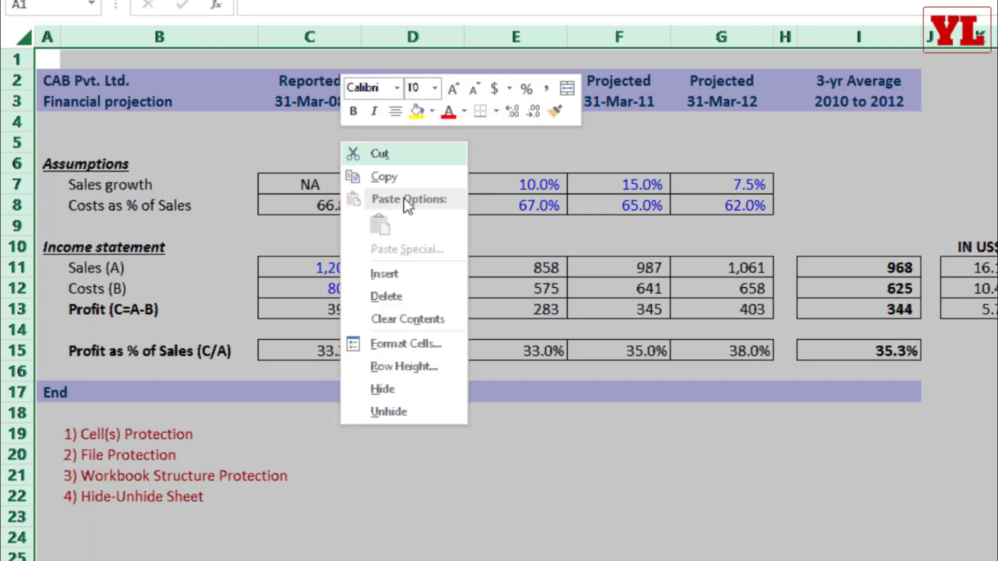
left_click(408, 342)
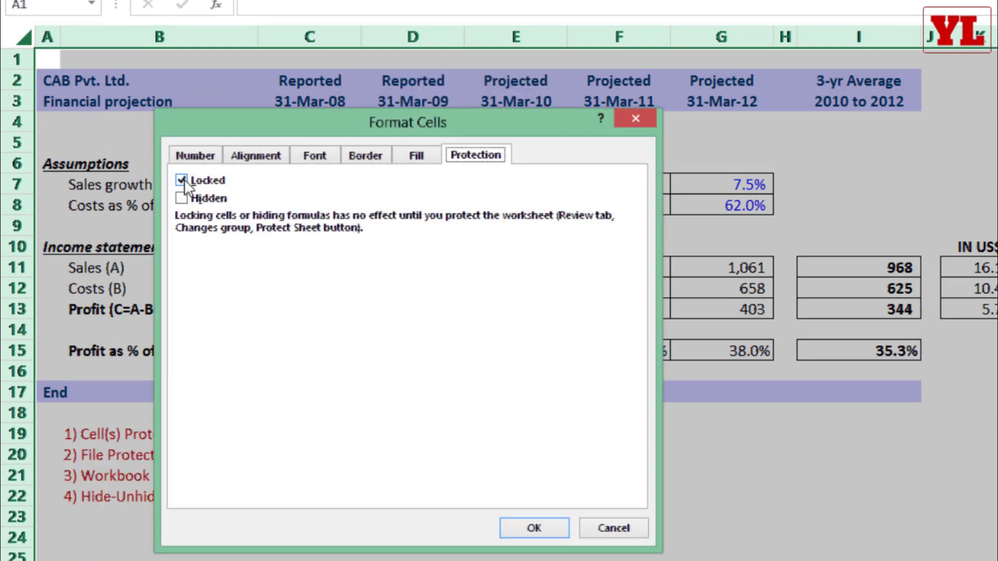
left_click(181, 180)
left_click(535, 526)
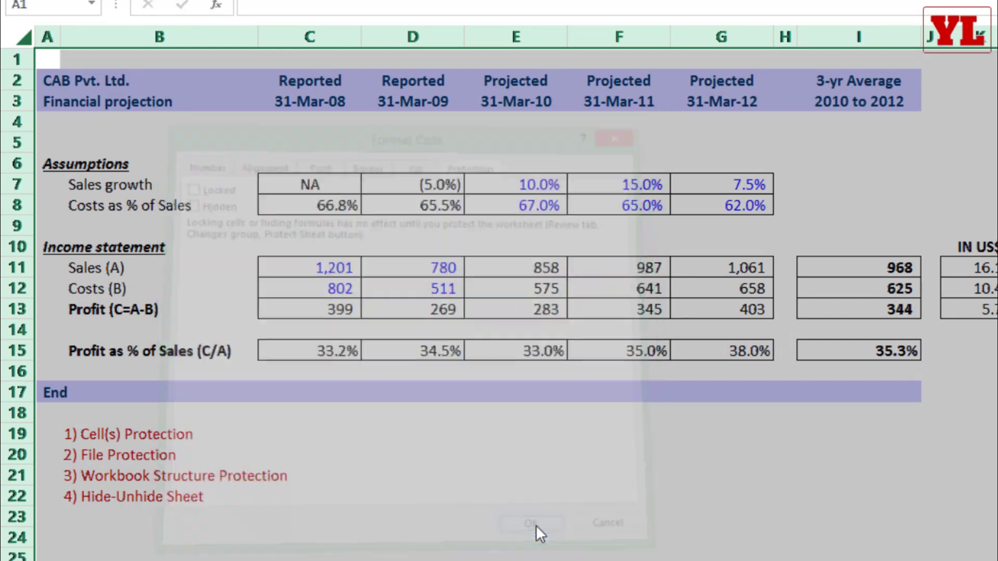
left_click(581, 414)
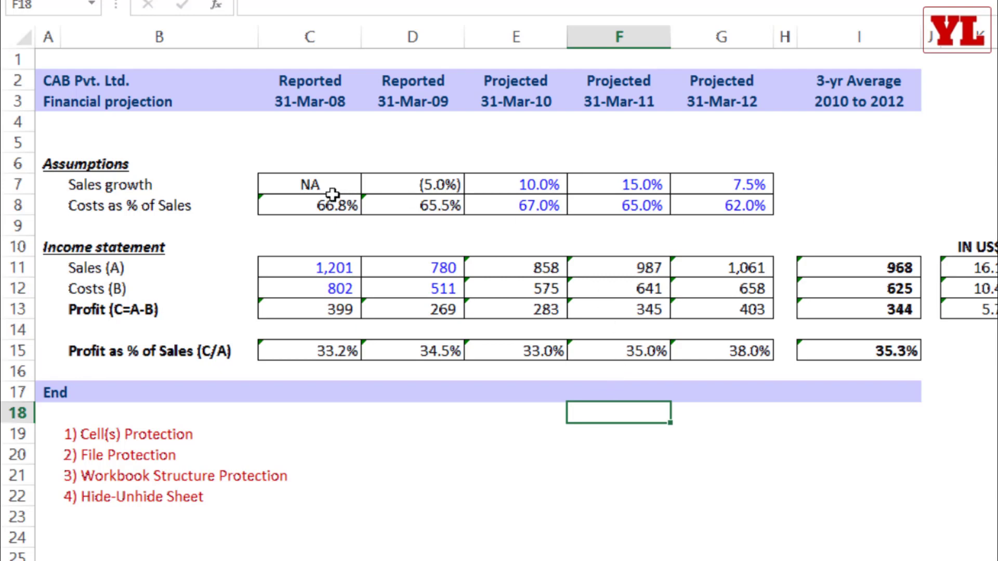
left_click_drag(304, 205, 404, 203)
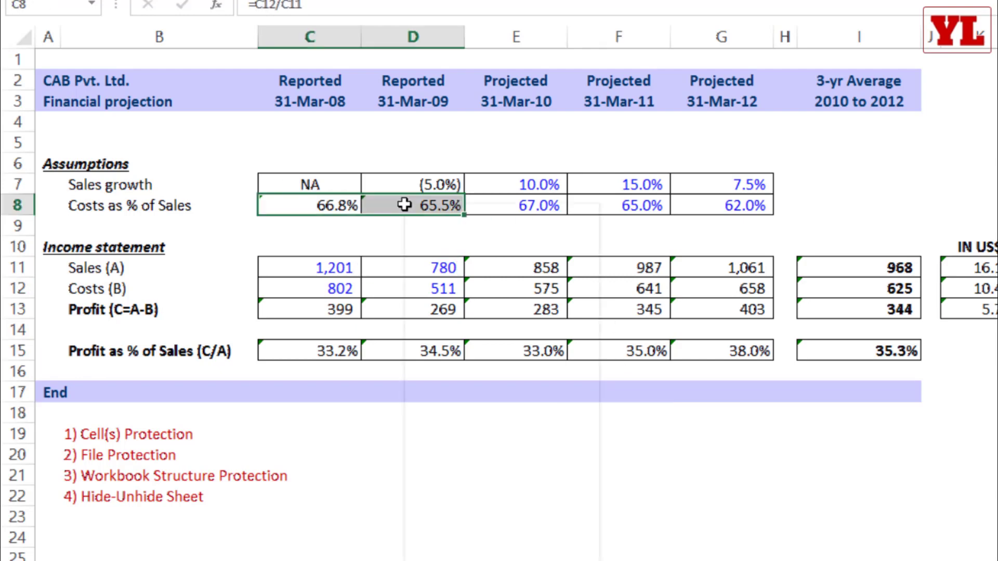
right_click(404, 203)
left_click(465, 507)
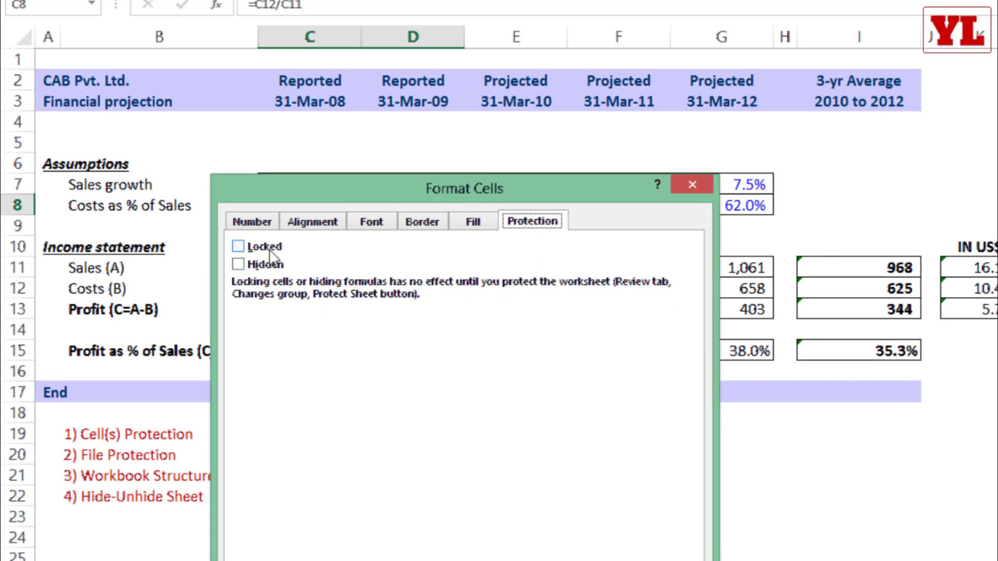
key("Return")
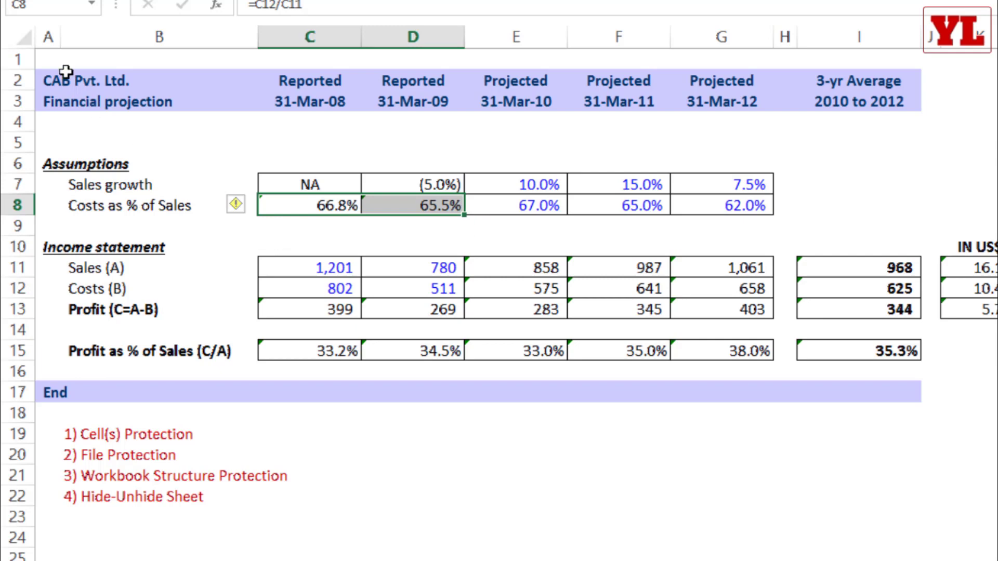
left_click(23, 37)
- Select every formula cell on the sheet using Go To Special > Formulas
key("ctrl+g")
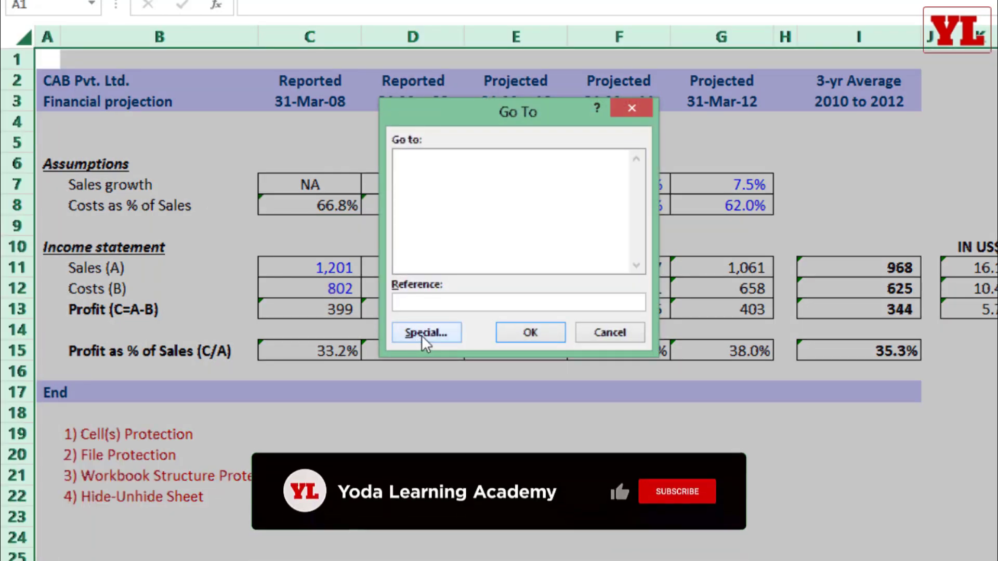
left_click(423, 333)
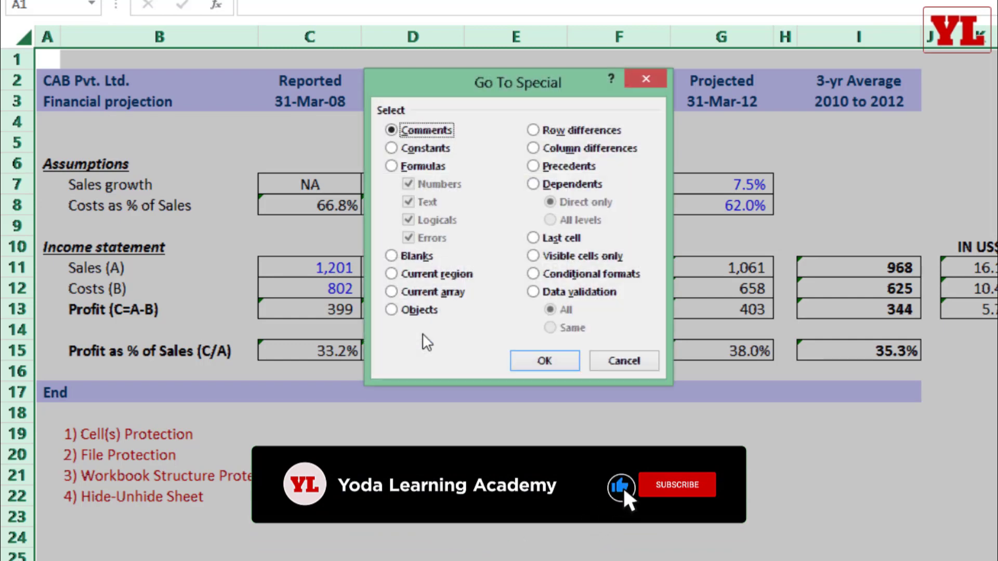
left_click(398, 172)
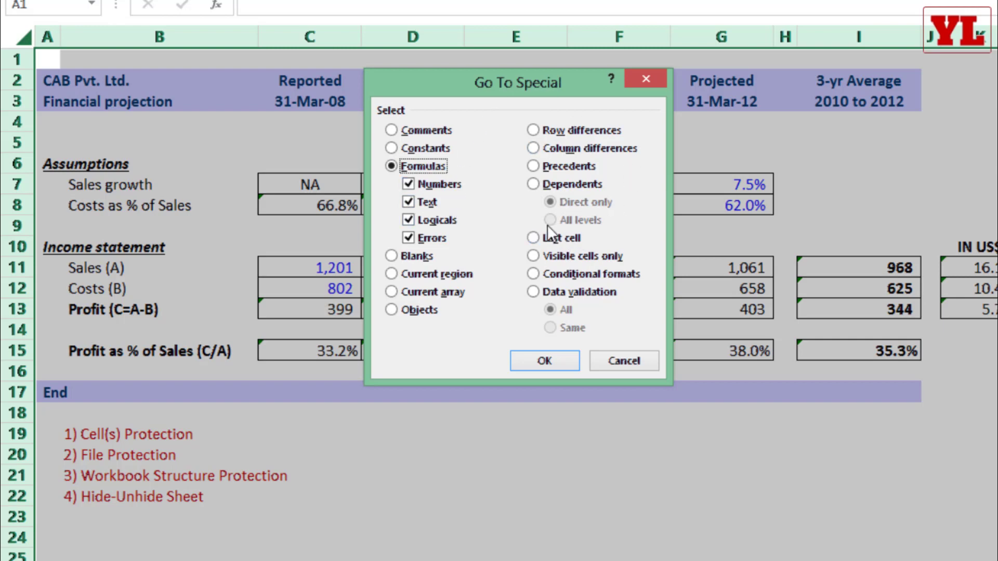
left_click(549, 364)
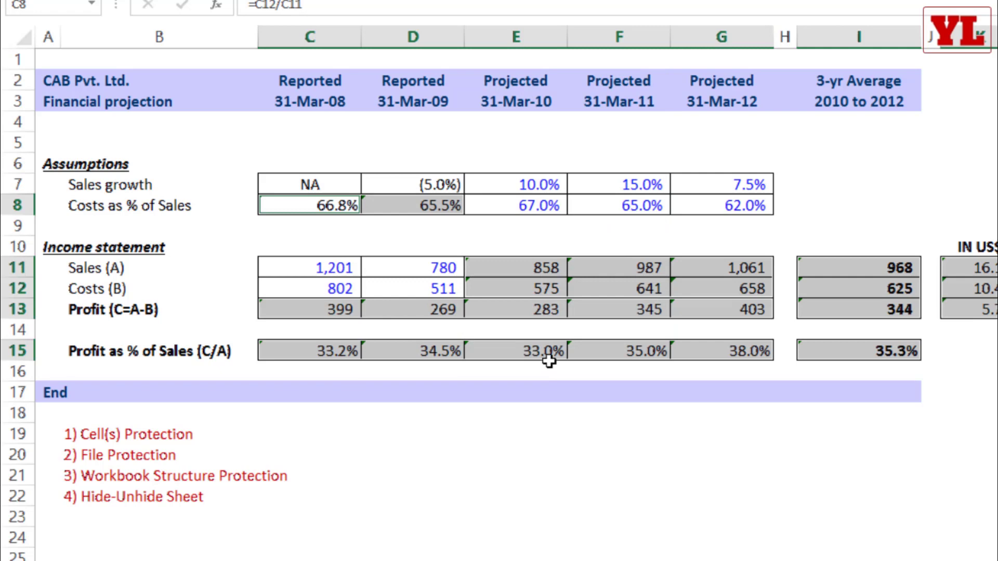
- Turn Locked back on for the selected formula cells, then deselect them
right_click(525, 288)
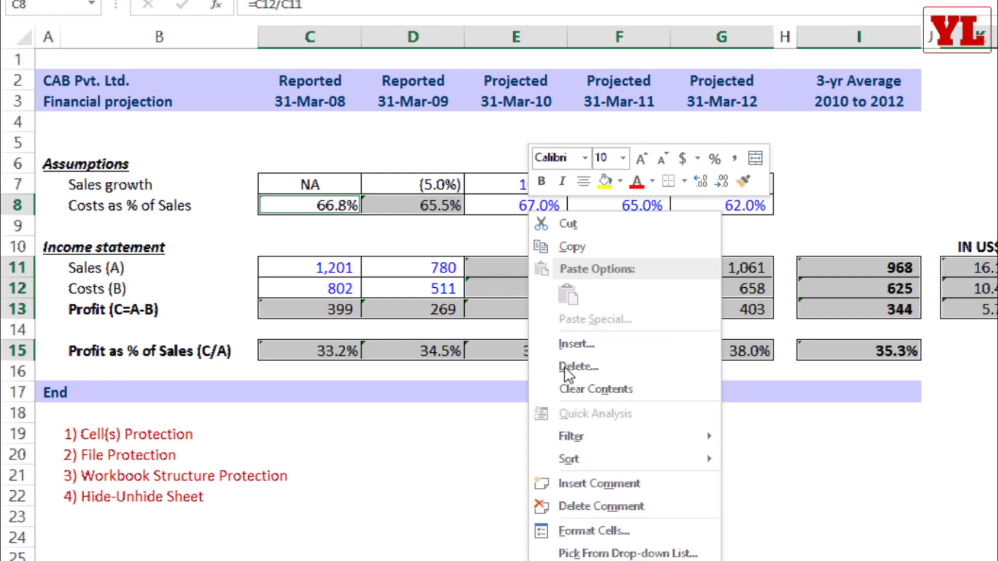
left_click(581, 529)
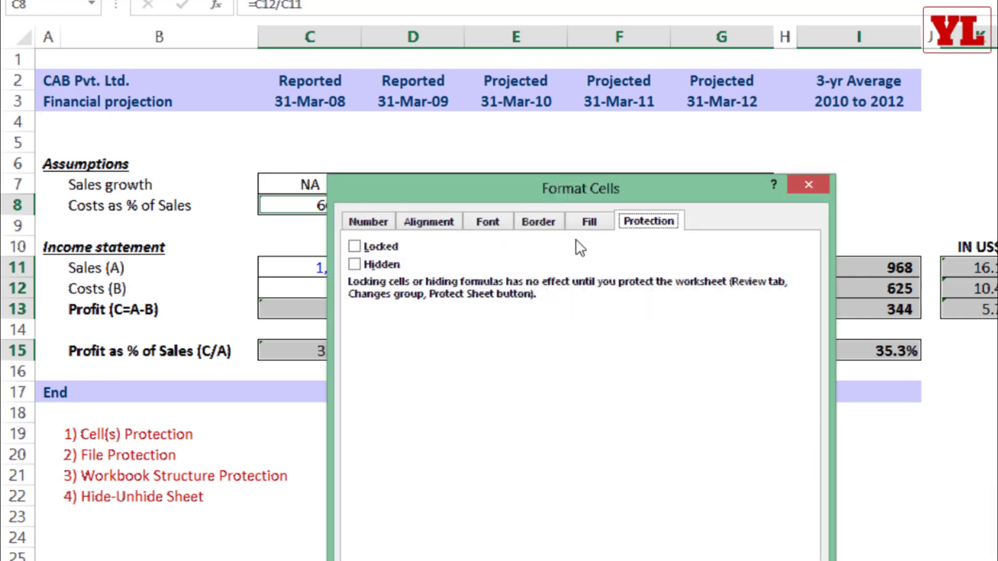
left_click(368, 249)
key("Return")
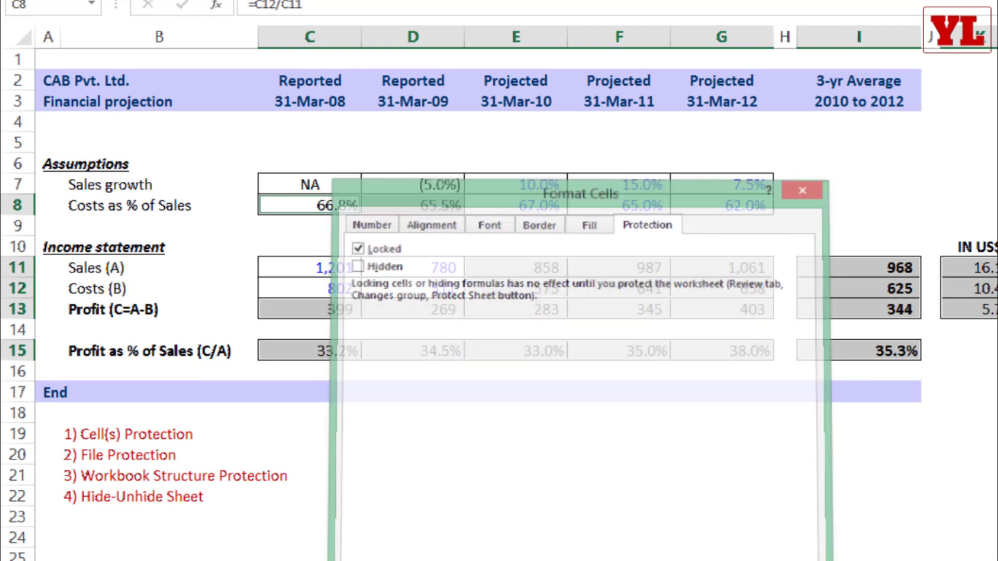
left_click(525, 449)
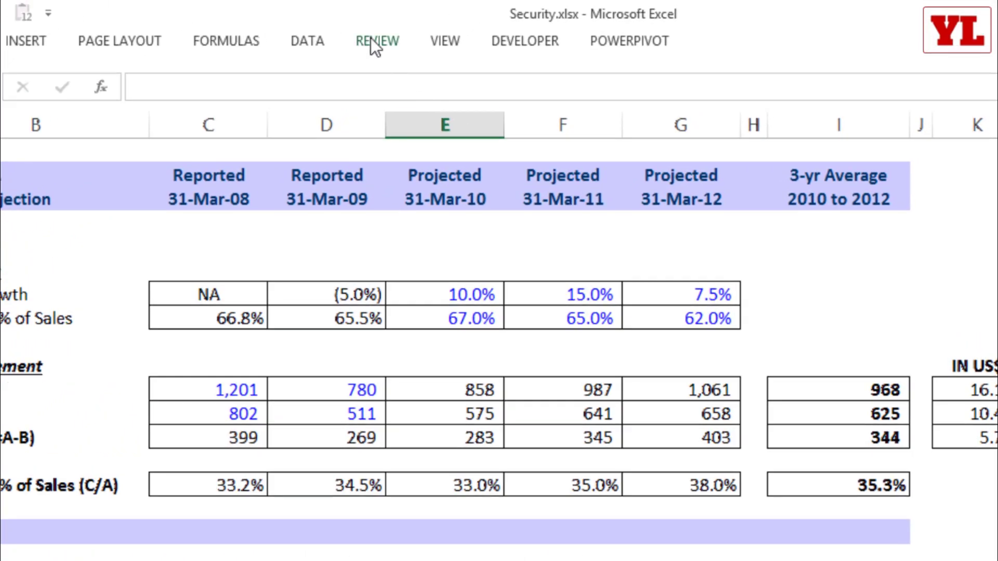
- Protect the worksheet from the Review tab with a sheet password, confirming it in the second prompt
left_click(371, 39)
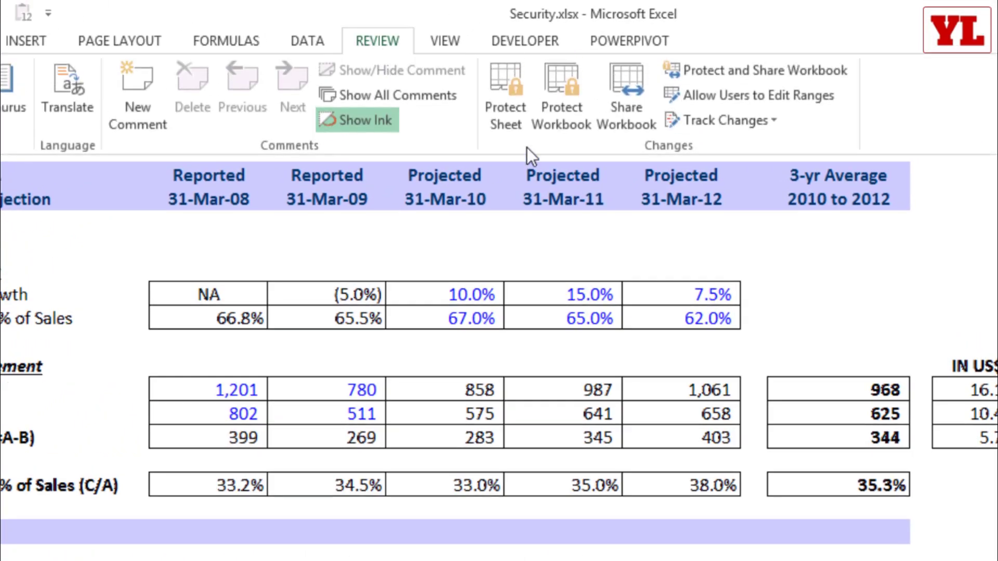
left_click(518, 111)
type("123")
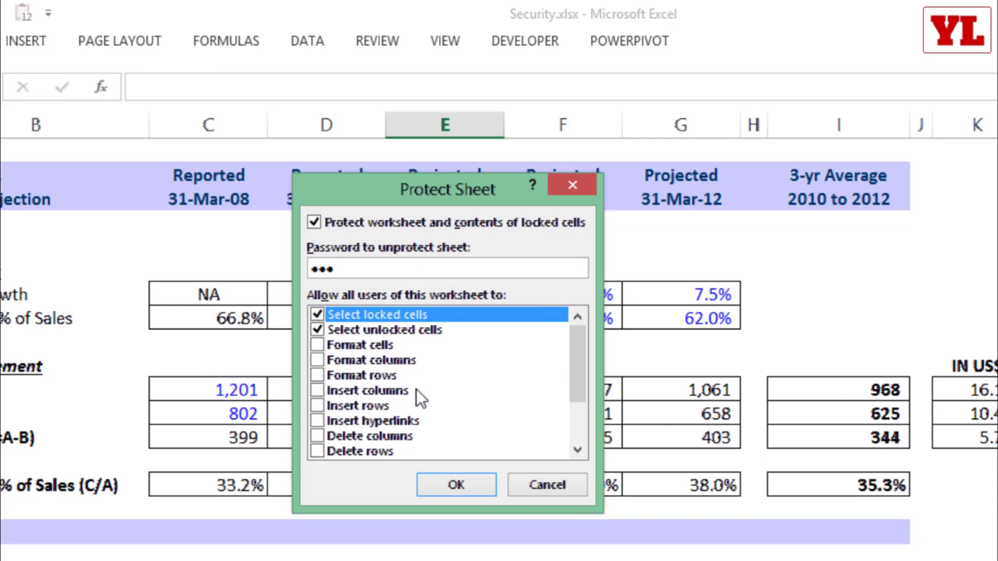
left_click(460, 487)
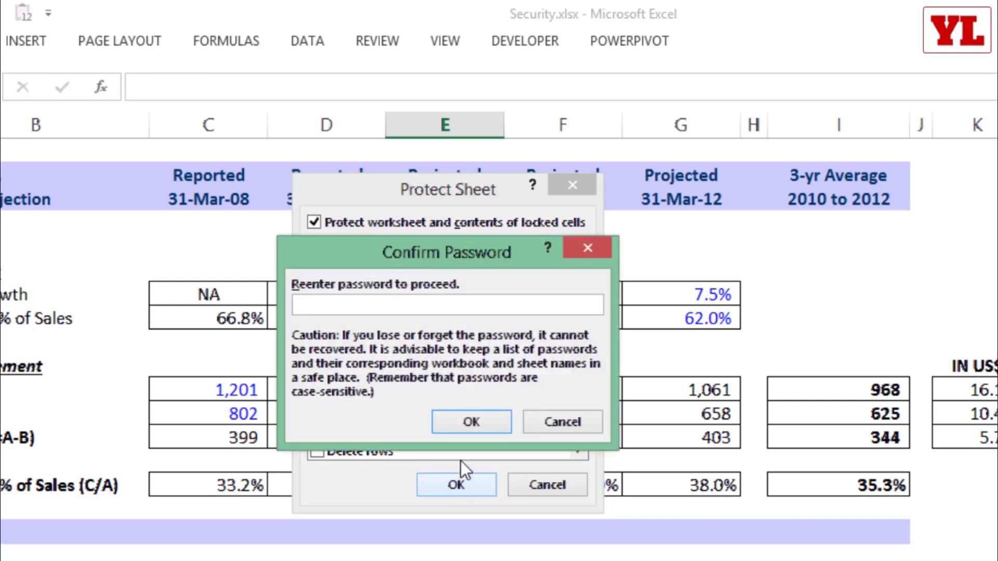
type("abc")
left_click(470, 422)
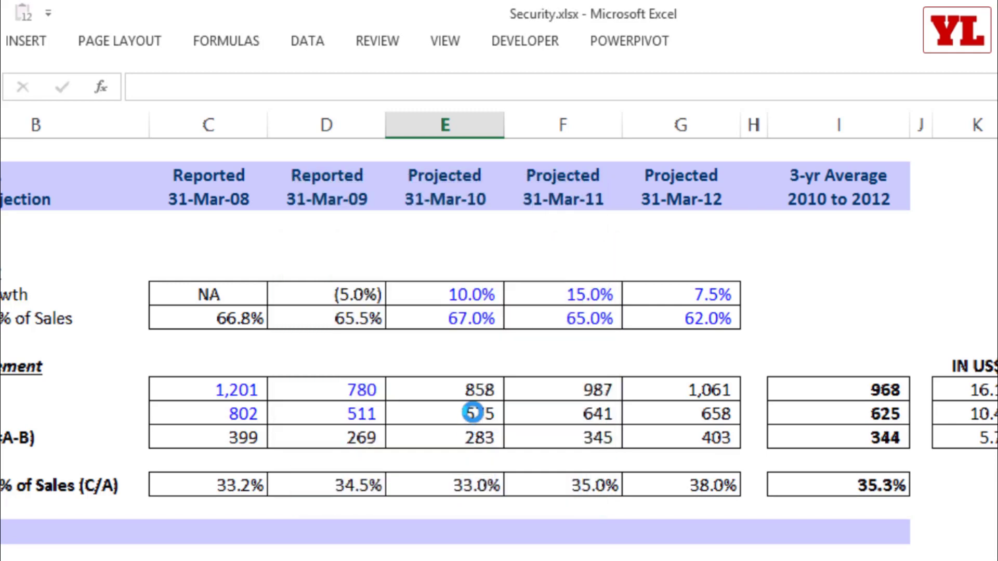
left_click(461, 389)
double_click(461, 389)
left_click(607, 462)
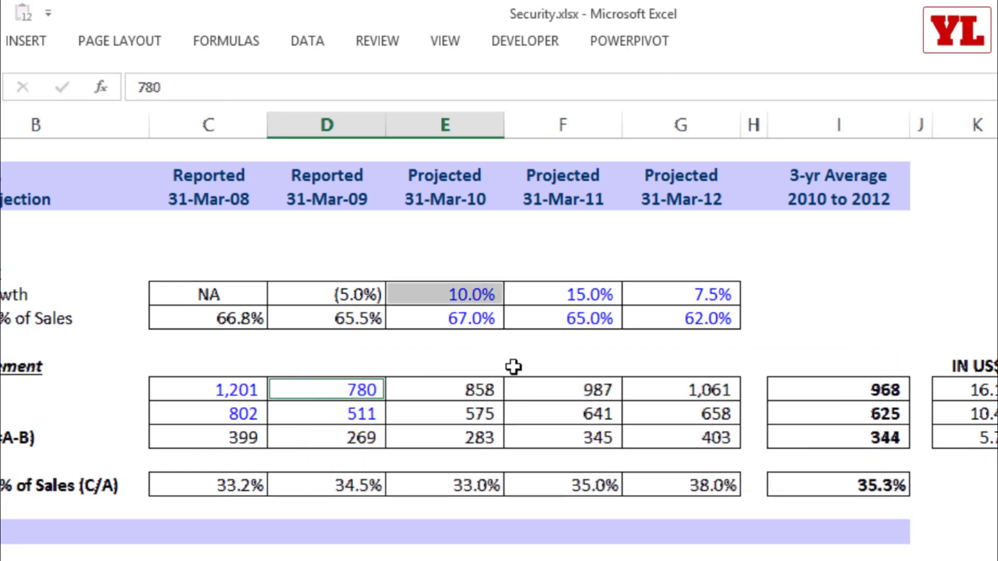
key("Down")
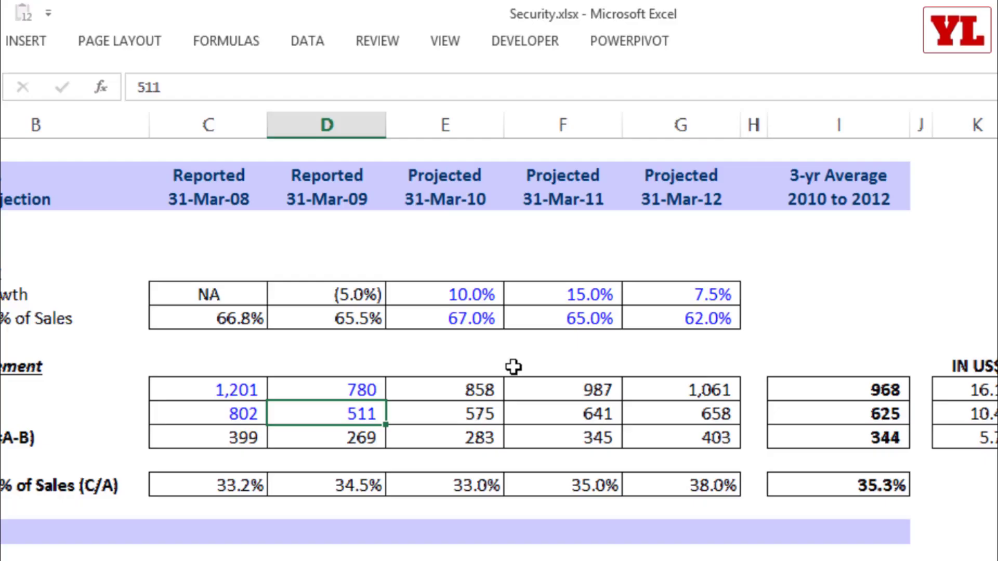
key("Right")
key("Right")
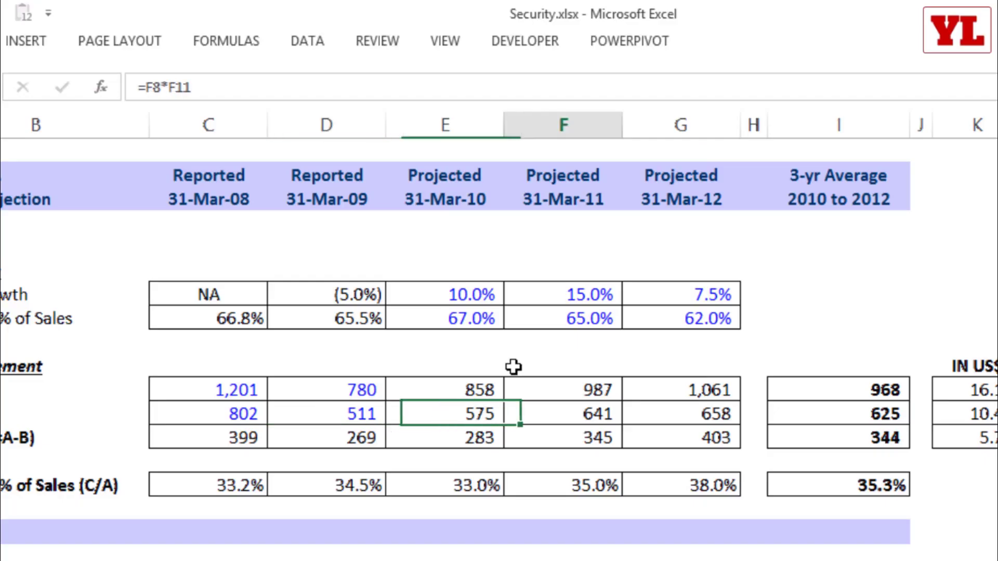
key("Left")
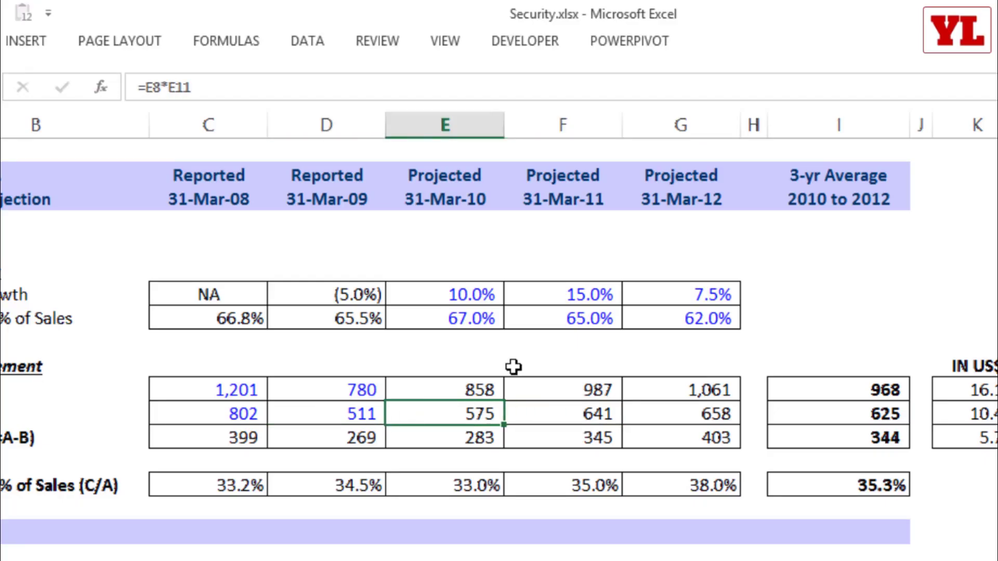
key("Up")
key("Right")
key("Right")
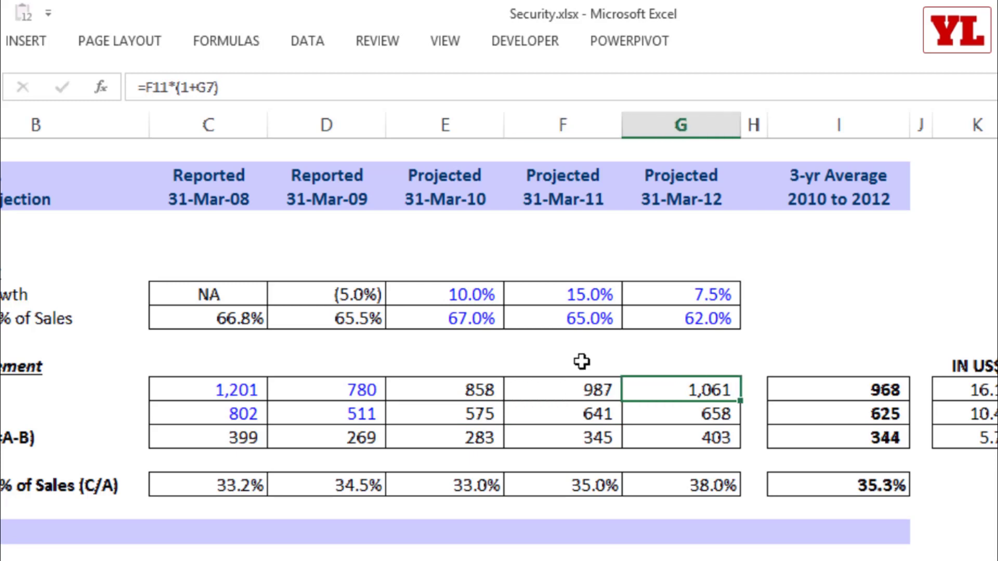
left_click(454, 408)
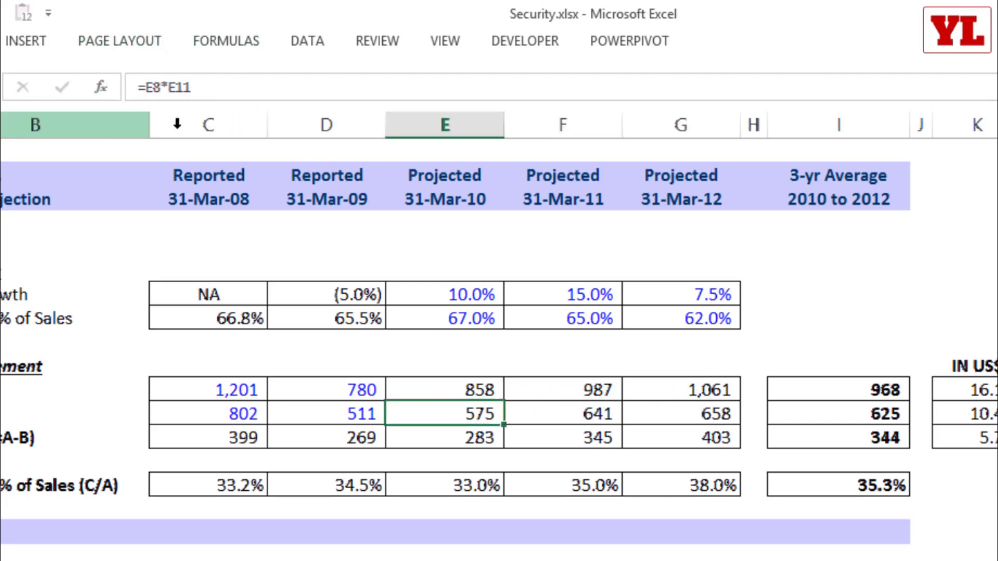
key("Up")
key("Up")
key("Up")
key("Up")
key("Up")
key("Up")
key("Up")
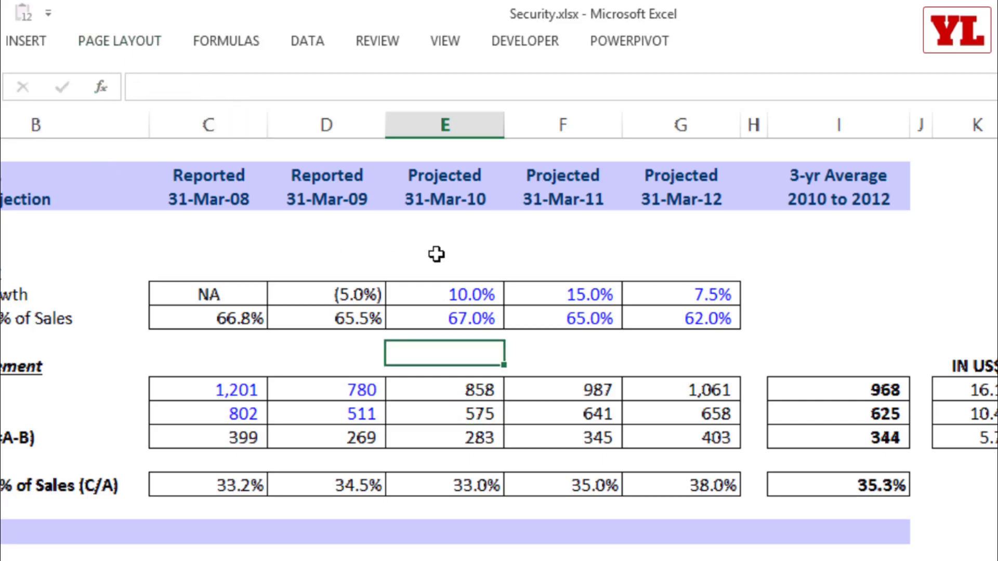